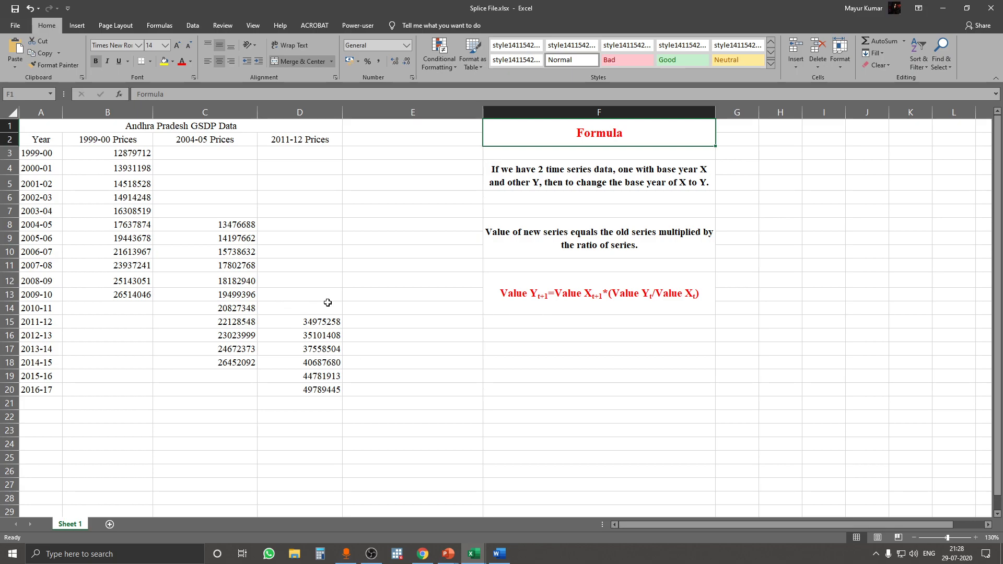
# Locate the overlapping 2011-12 values in C15 and D15 and the empty 2010-11 cell D14.
pyautogui.click(302, 307)
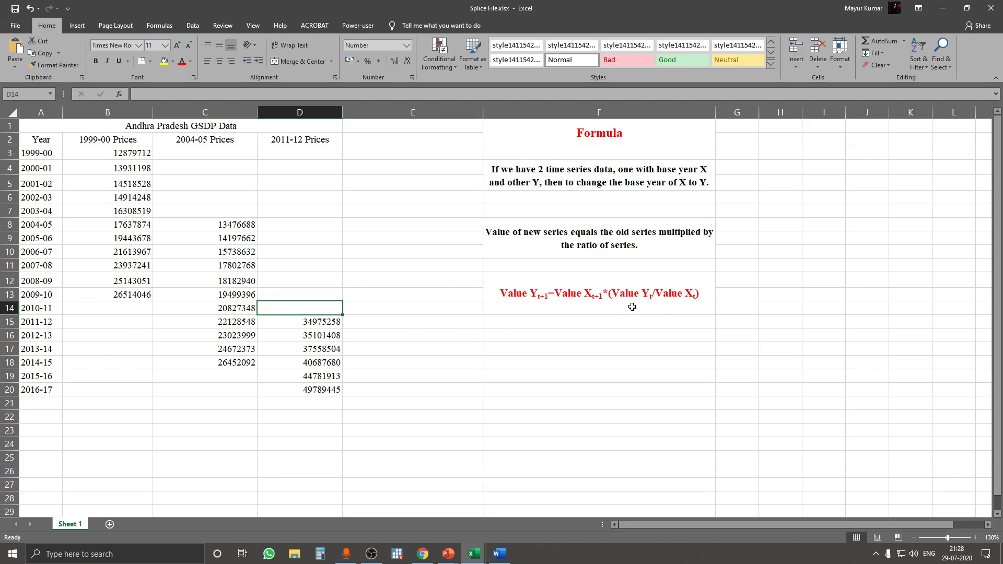
pyautogui.click(322, 321)
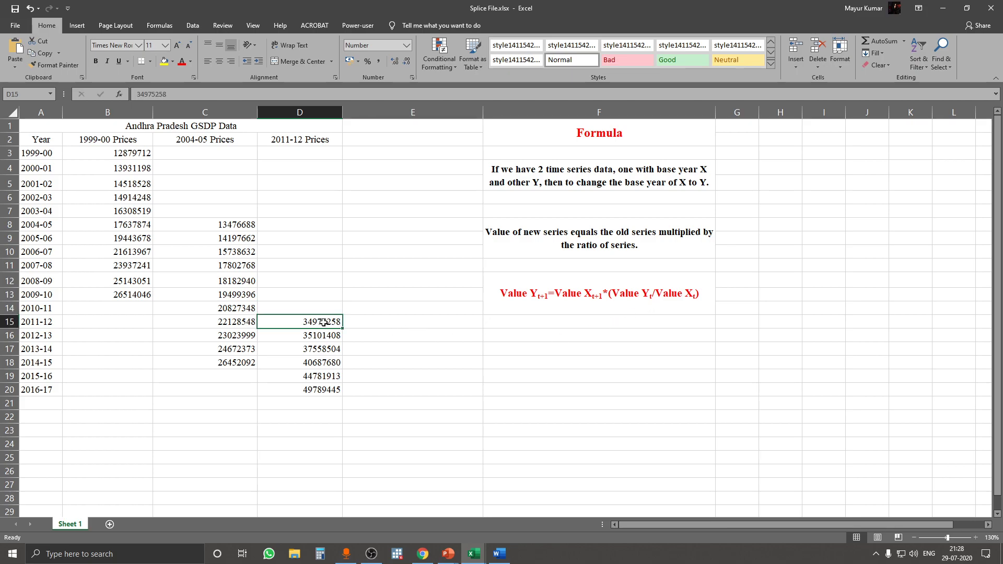
pyautogui.click(231, 325)
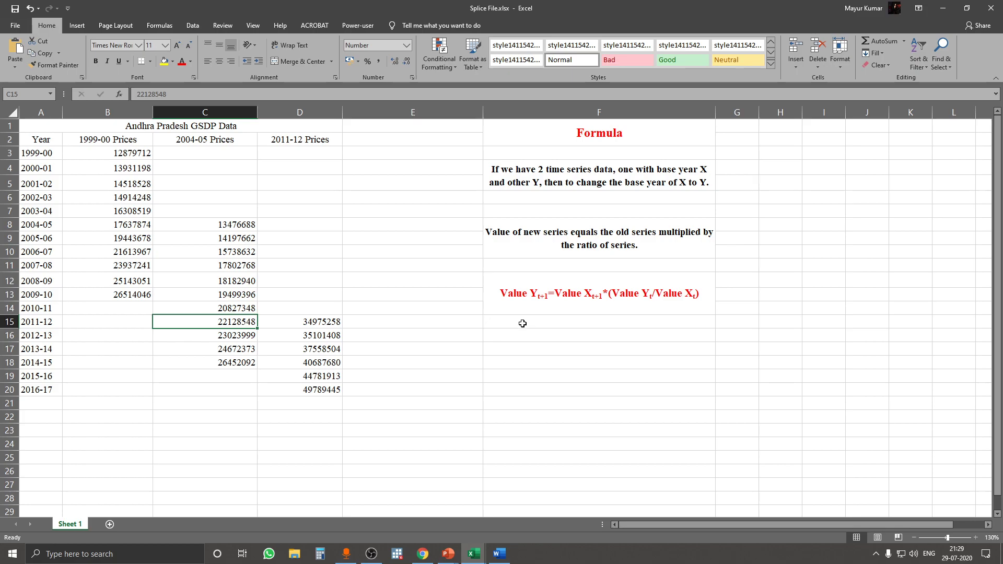
pyautogui.click(321, 307)
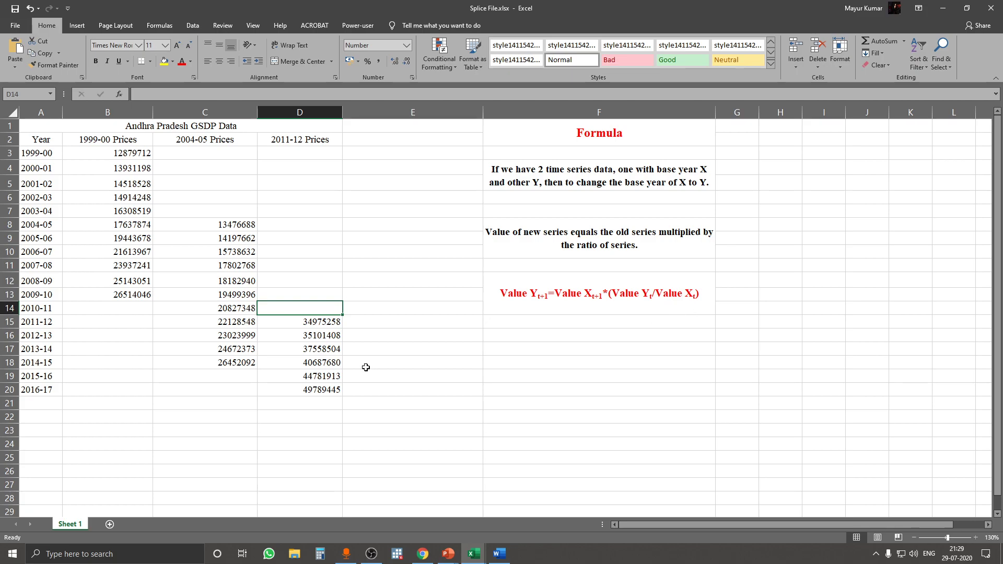
pyautogui.click(314, 322)
pyautogui.click(225, 322)
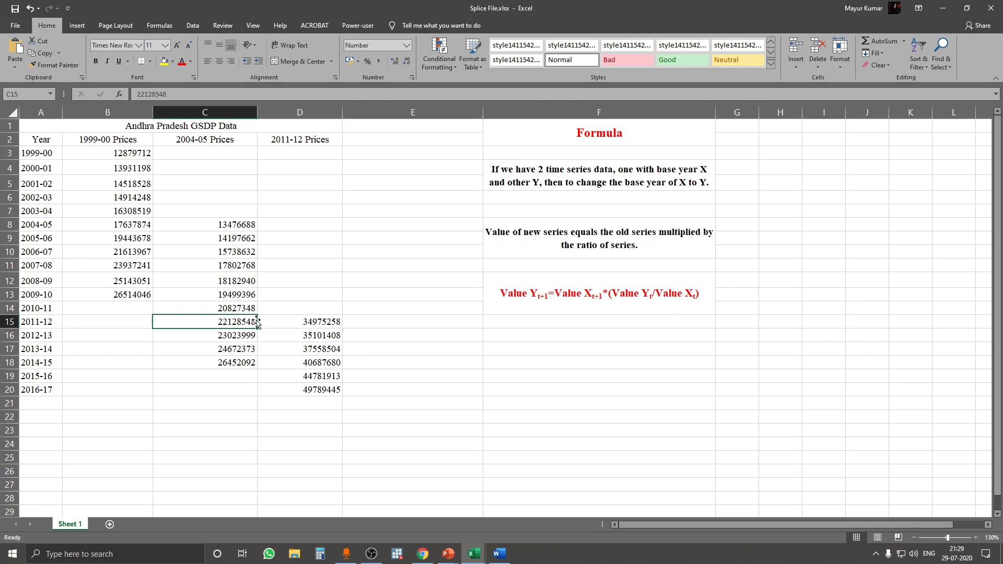
pyautogui.click(298, 308)
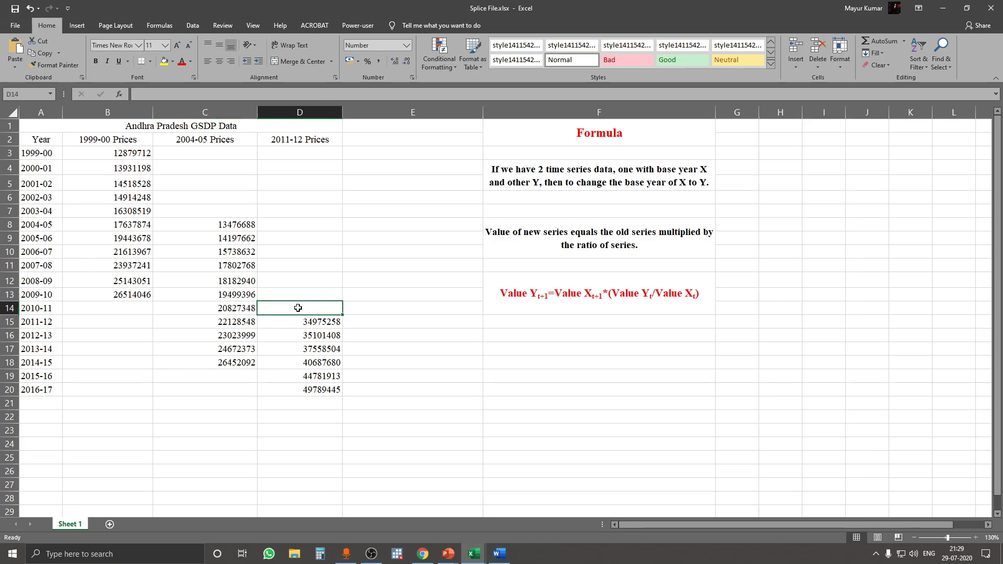
# Enter =C14*(D15/C15) in D14 and fill it up to D8.
pyautogui.write('=')
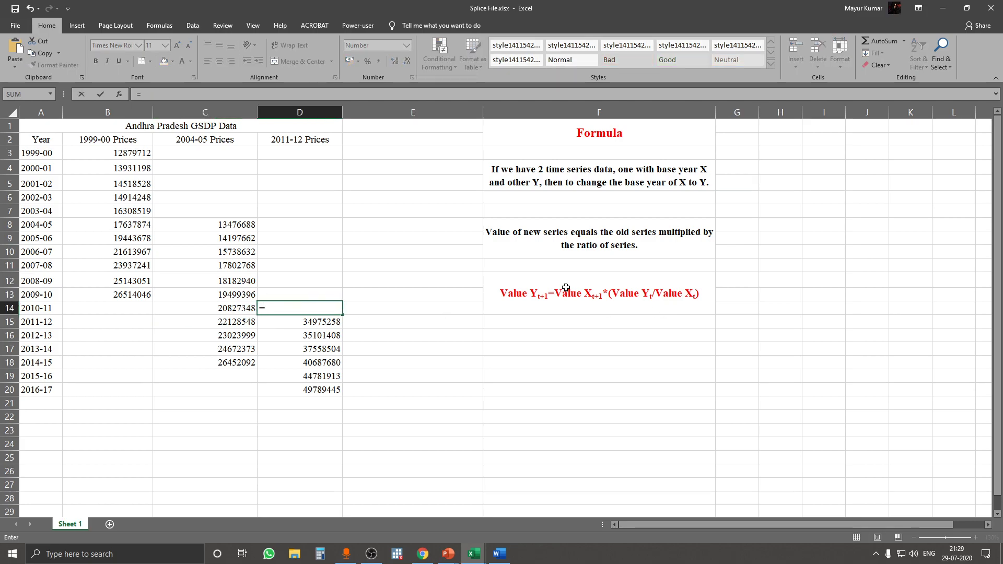
pyautogui.click(235, 308)
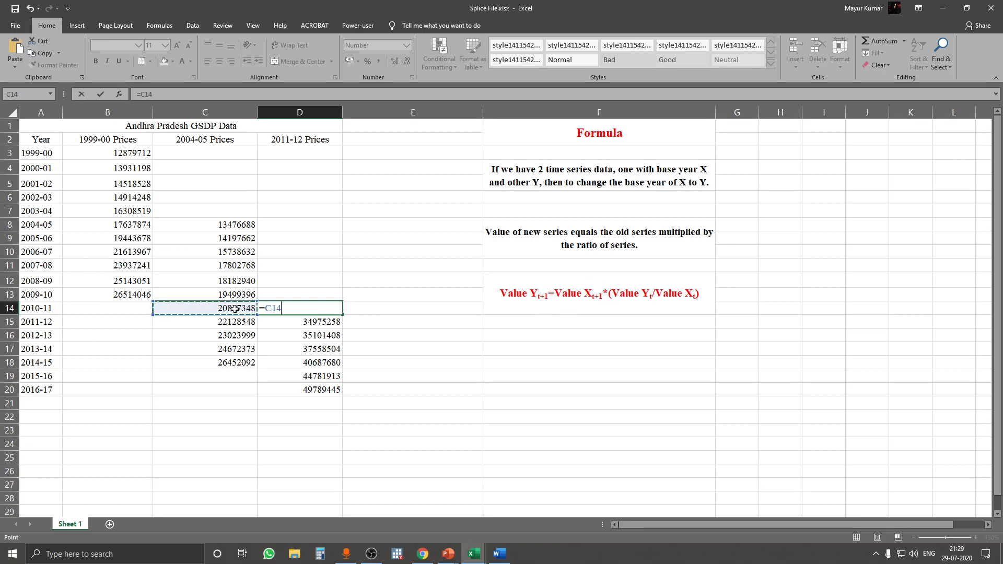
pyautogui.write('*')
pyautogui.click(316, 323)
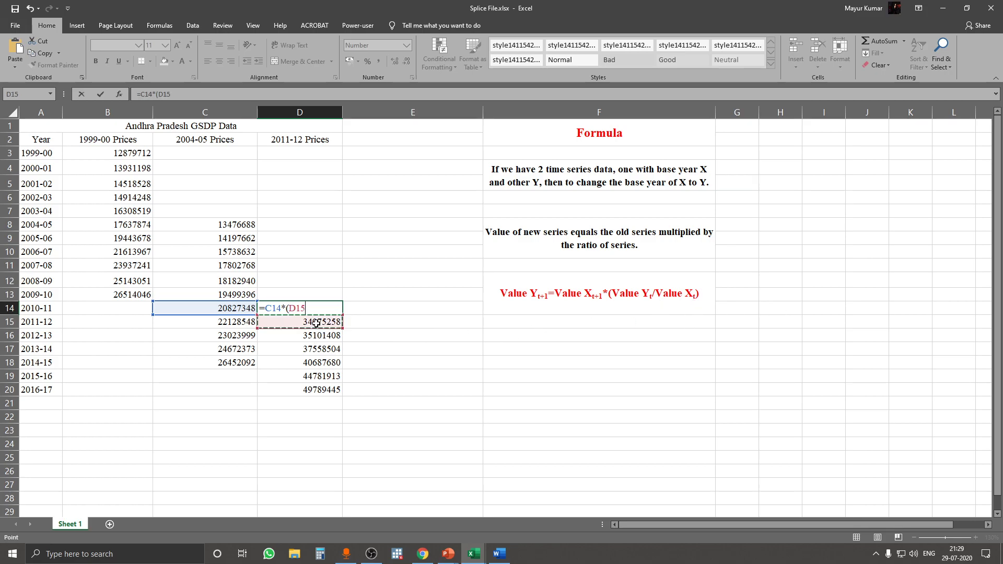
pyautogui.write('/')
pyautogui.click(233, 324)
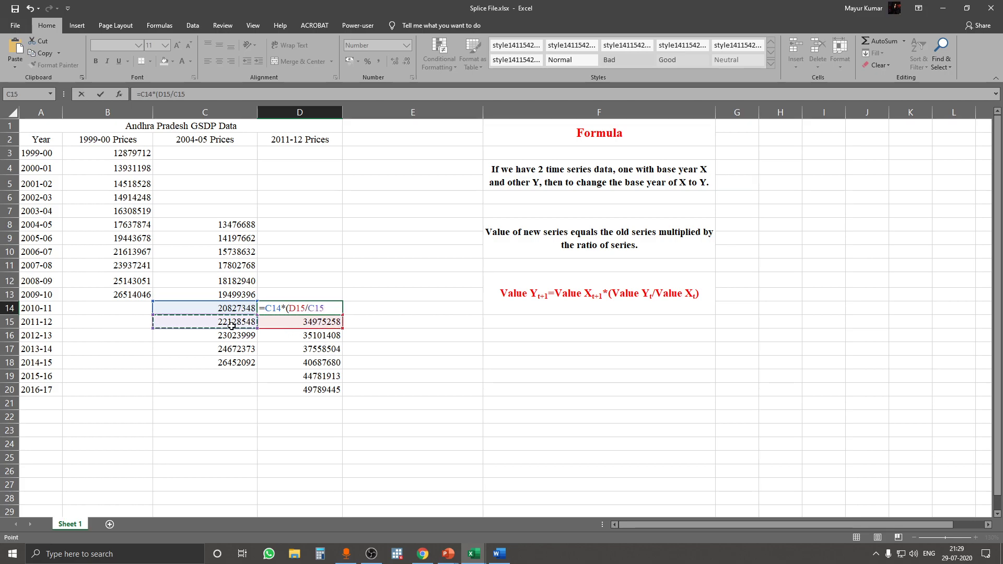
pyautogui.press('Return')
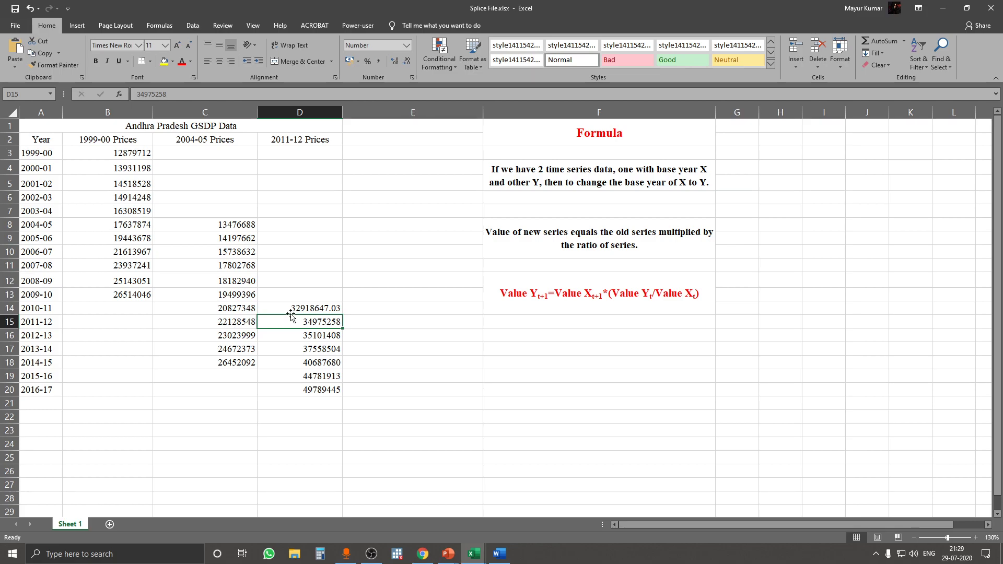
pyautogui.click(311, 309)
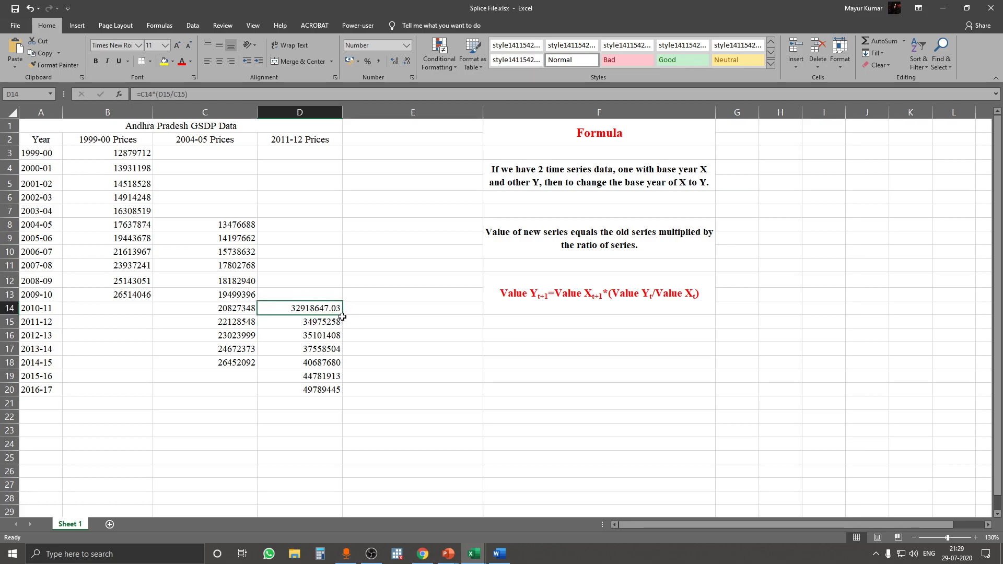
pyautogui.moveTo(343, 316); pyautogui.dragTo(342, 222)
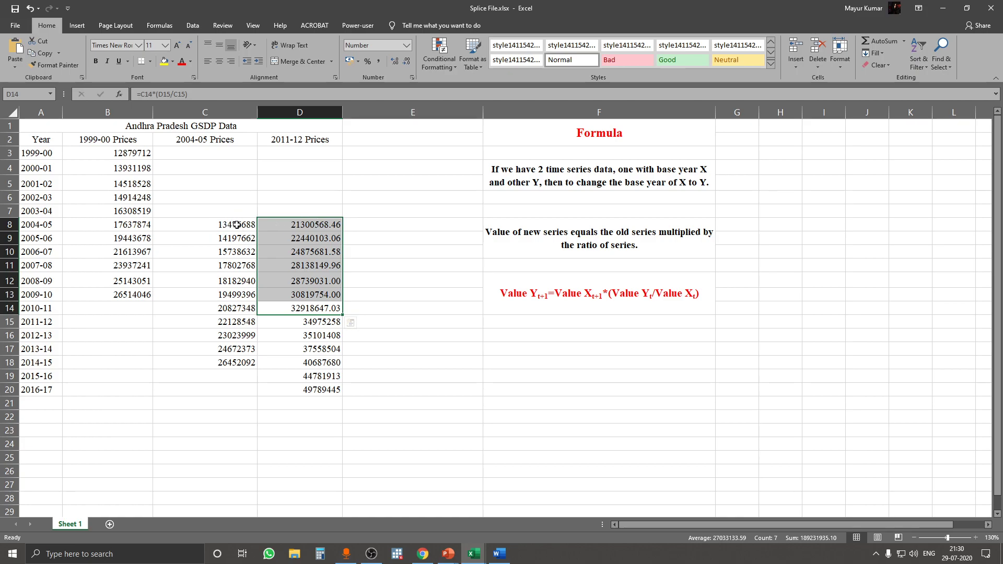
# Enter =B7*(D8/B8) in D7 and fill it up to D3, giving 15554323 through 19695159.
pyautogui.click(311, 209)
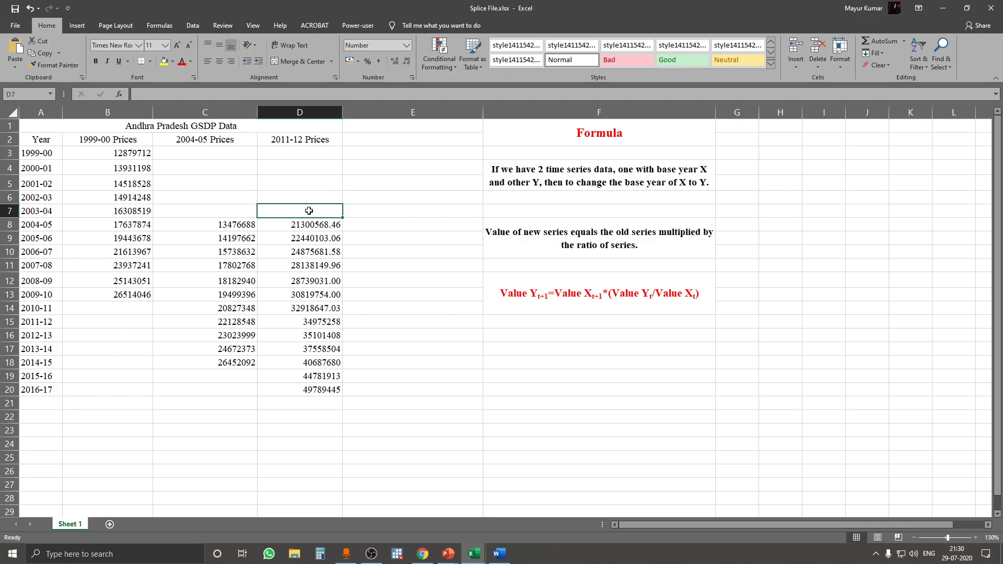
pyautogui.write('=')
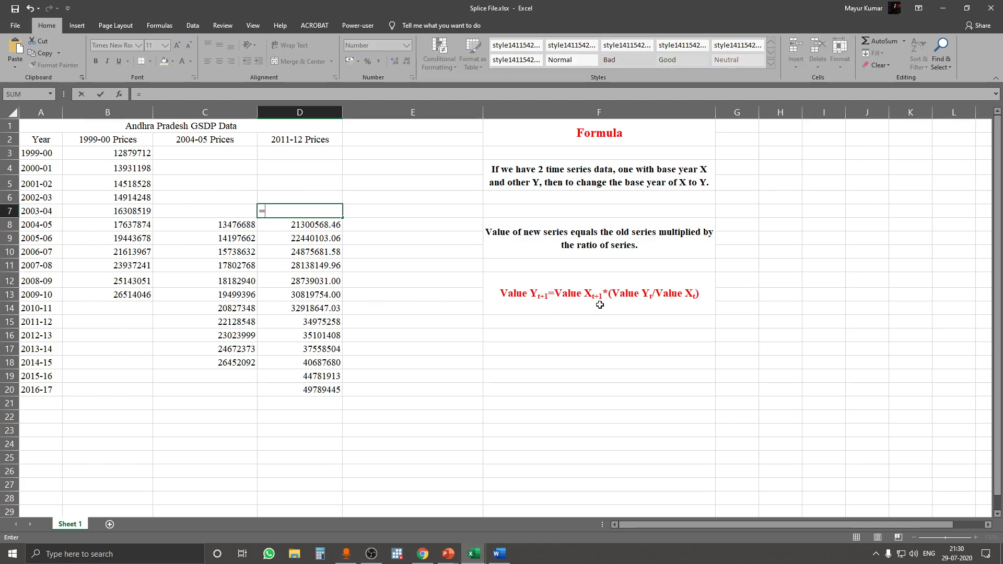
pyautogui.click(131, 212)
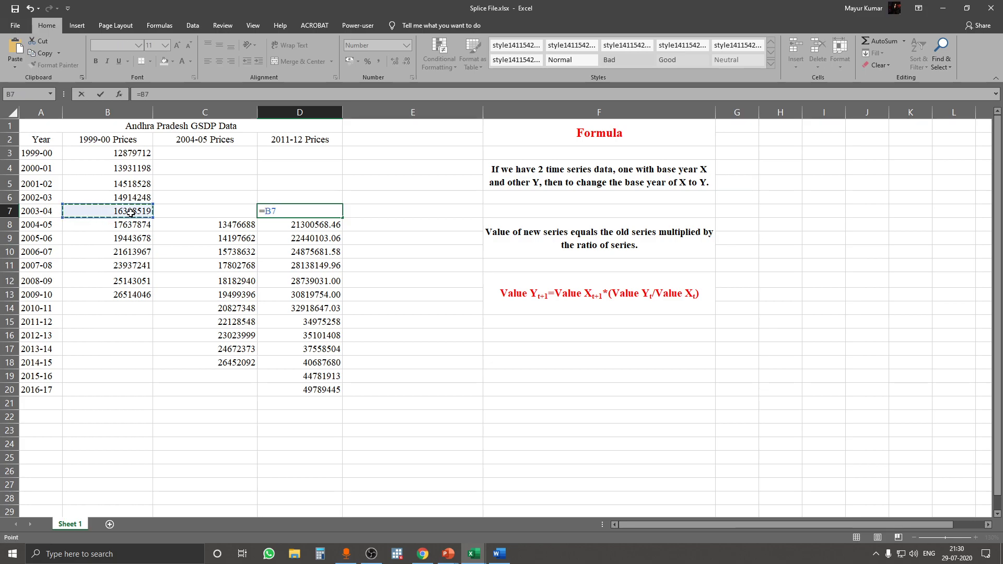
pyautogui.write('*')
pyautogui.click(305, 227)
pyautogui.write('/')
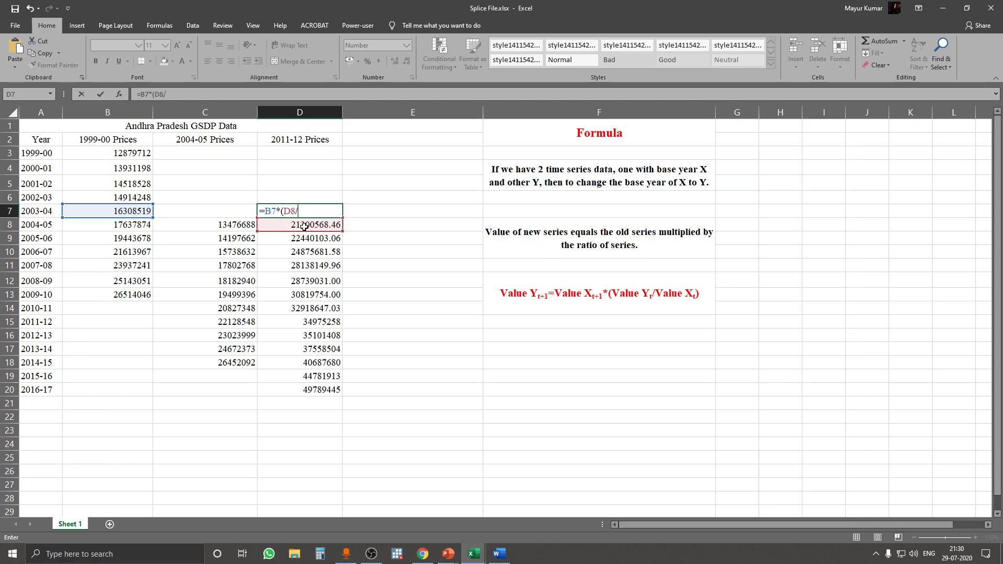
pyautogui.click(130, 224)
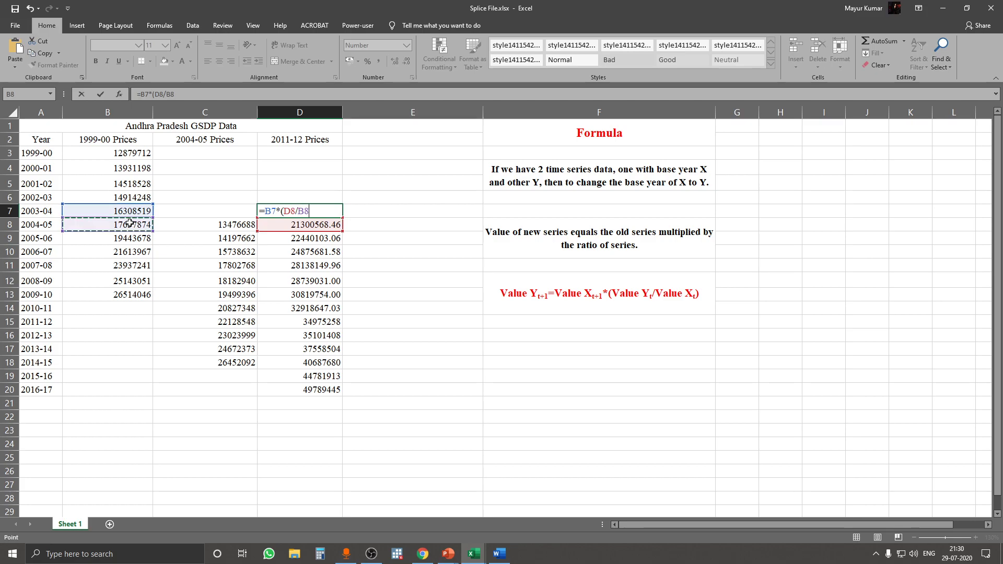
pyautogui.write(')')
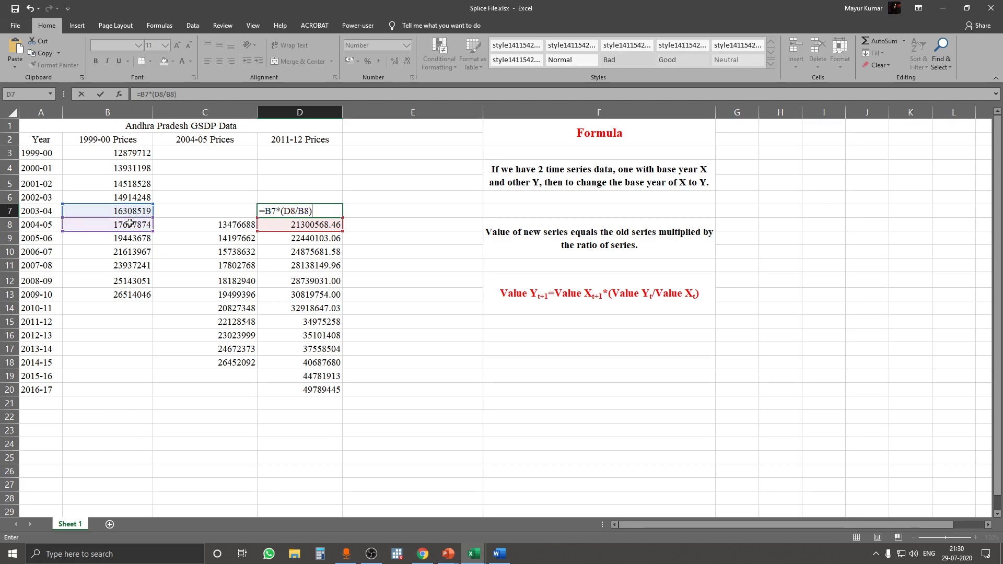
pyautogui.press('Return')
pyautogui.click(294, 212)
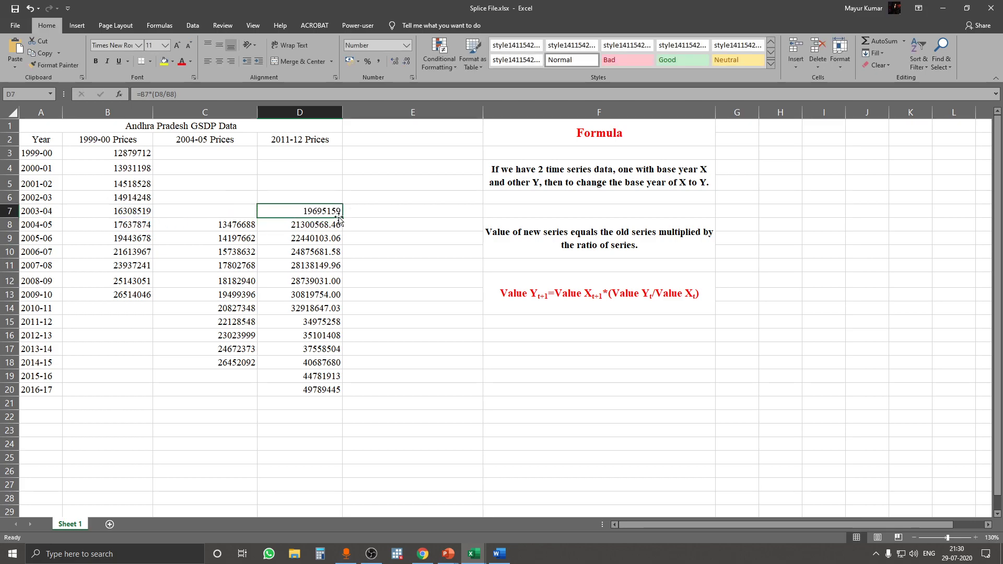
pyautogui.moveTo(344, 216); pyautogui.dragTo(342, 153)
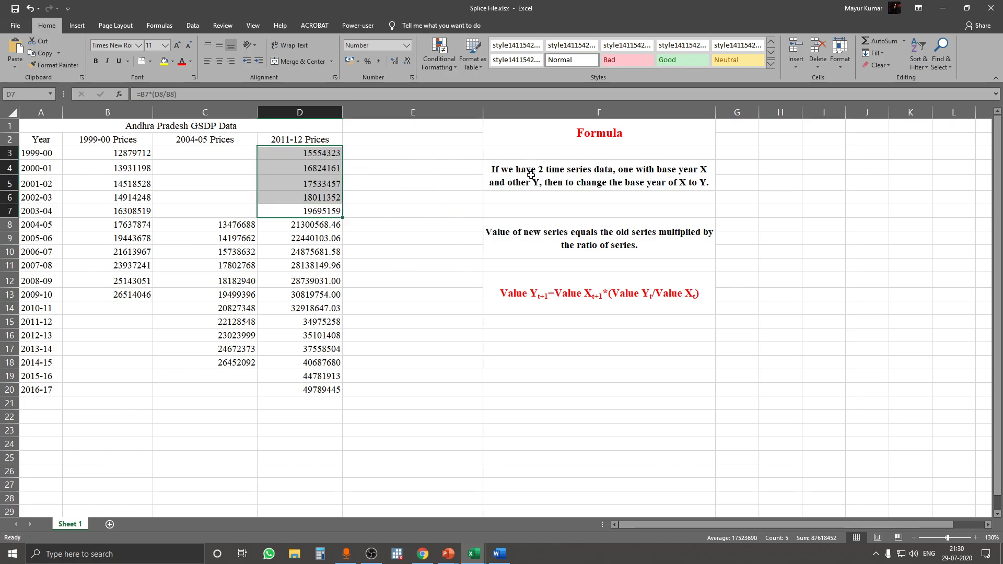
pyautogui.click(403, 213)
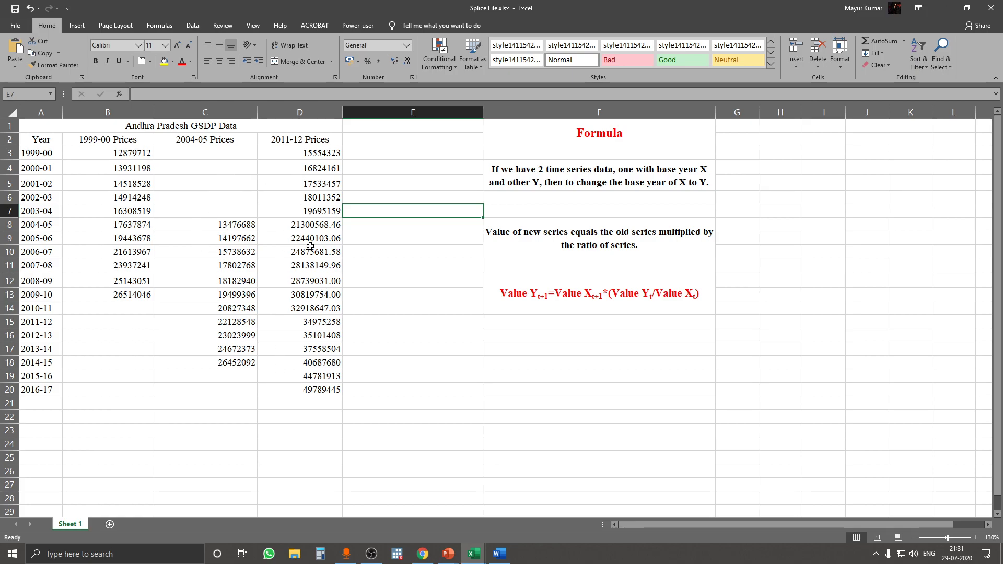
pyautogui.click(109, 307)
pyautogui.write('=')
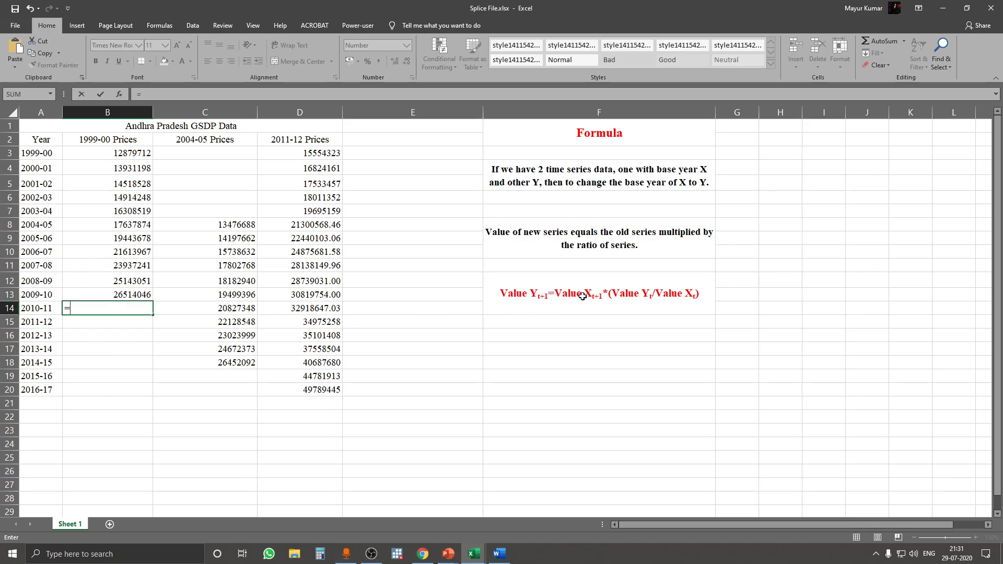
pyautogui.click(223, 309)
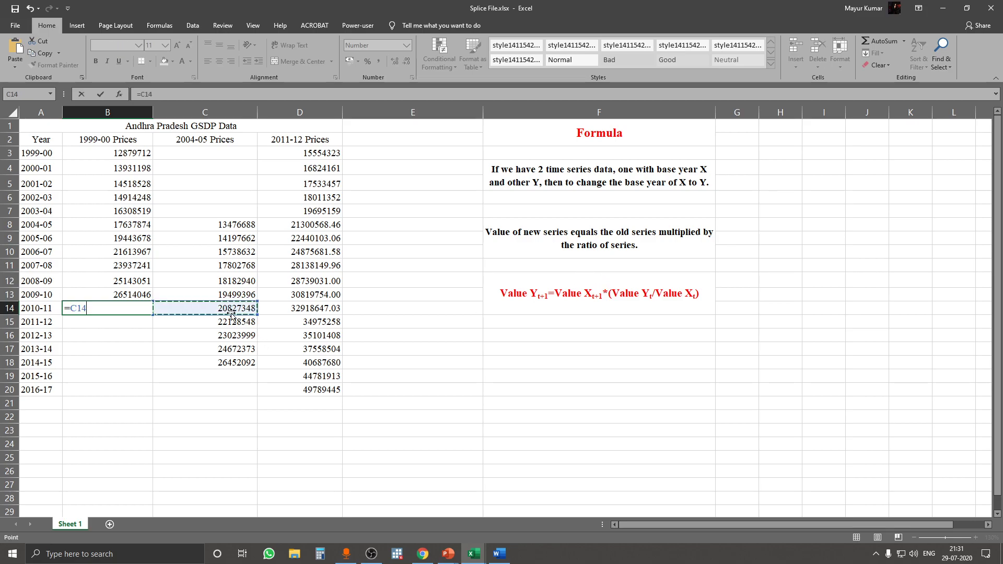
pyautogui.write('*')
pyautogui.click(117, 295)
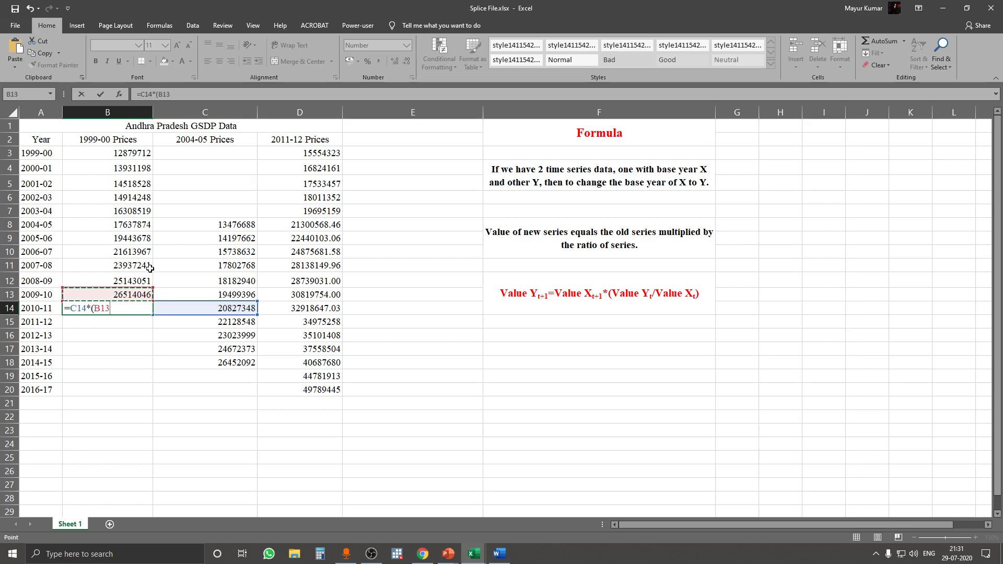
pyautogui.write('/')
pyautogui.click(236, 295)
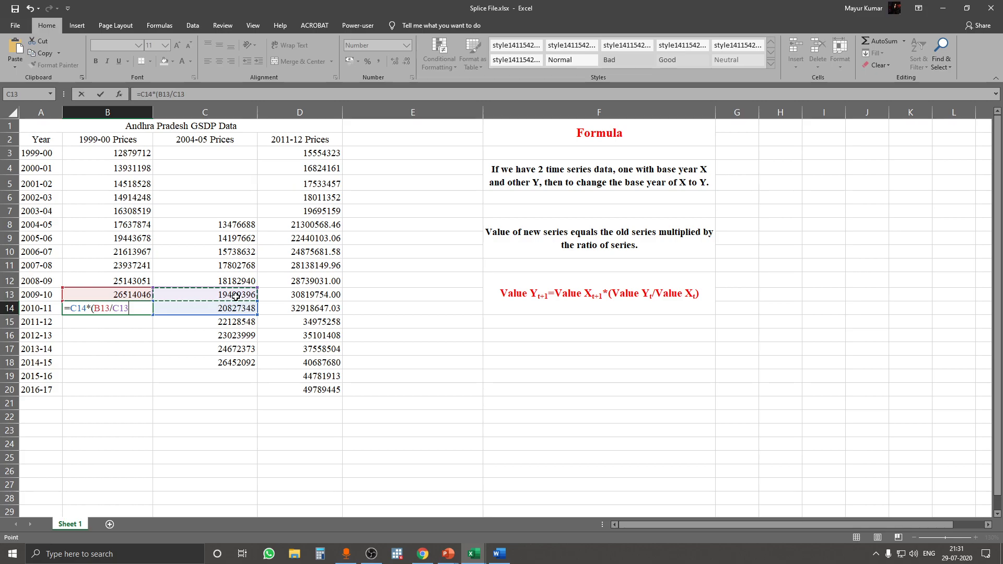
pyautogui.write(')')
pyautogui.press('Return')
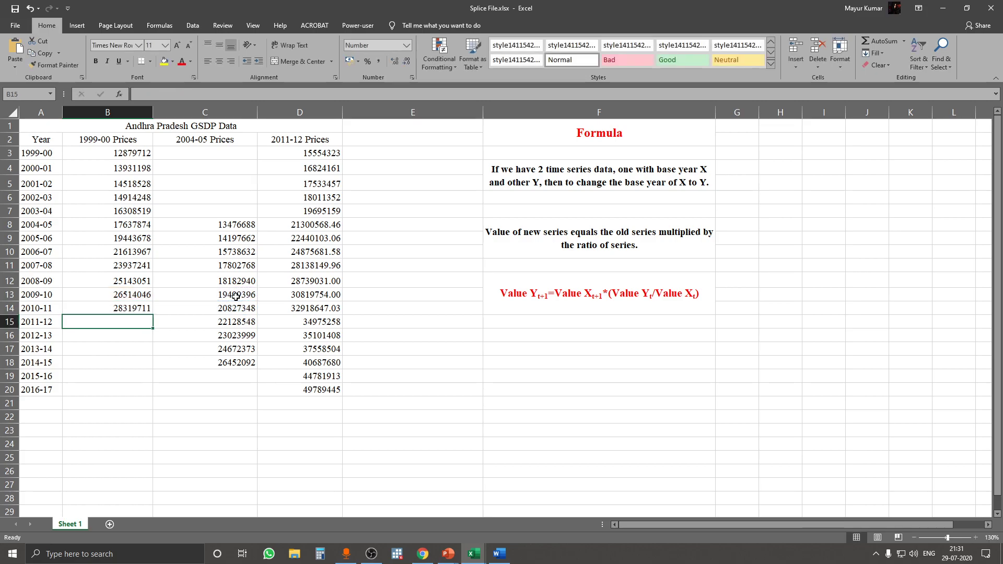
pyautogui.click(120, 308)
pyautogui.moveTo(152, 314); pyautogui.dragTo(152, 366)
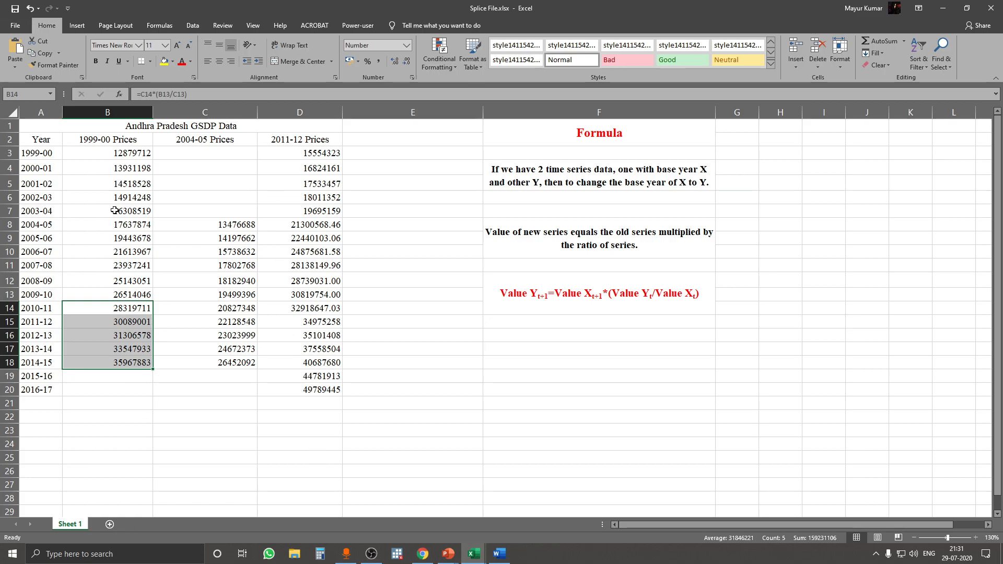
# Enter =D19*(B18/D18) in B19 and fill it down to B20, ending at 44013836.82.
pyautogui.click(128, 377)
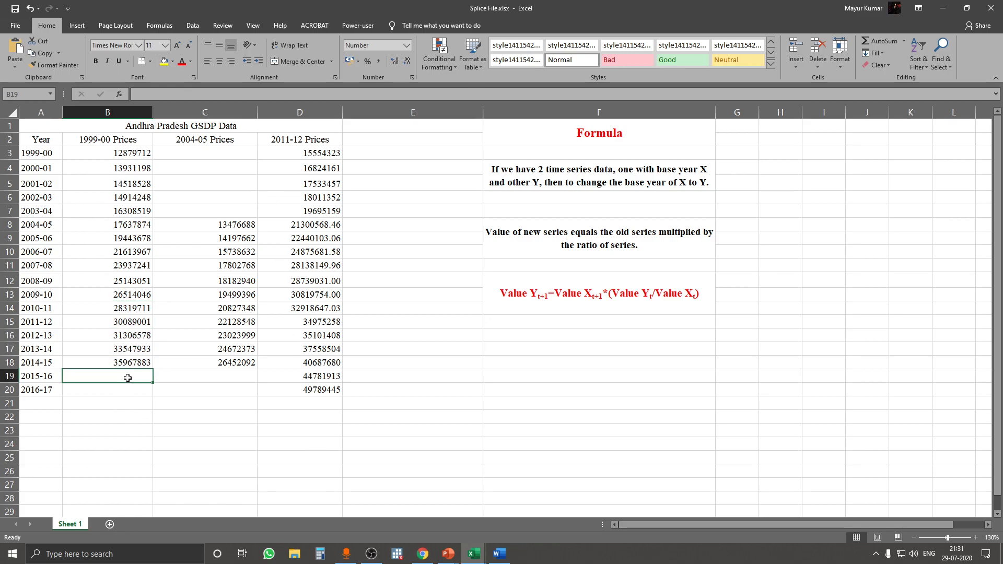
pyautogui.write('+')
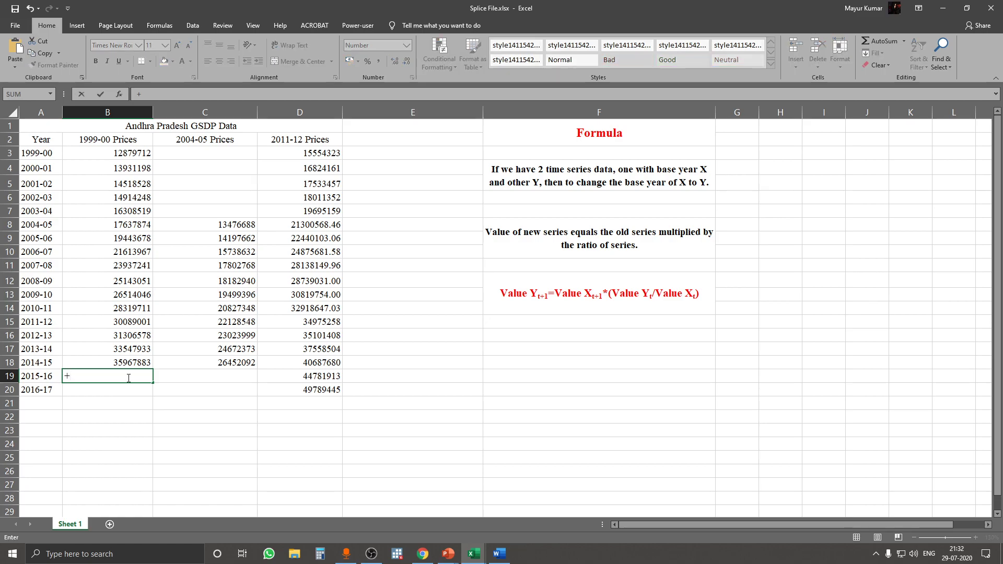
pyautogui.press('BackSpace')
pyautogui.write('=')
pyautogui.click(310, 374)
pyautogui.write('*')
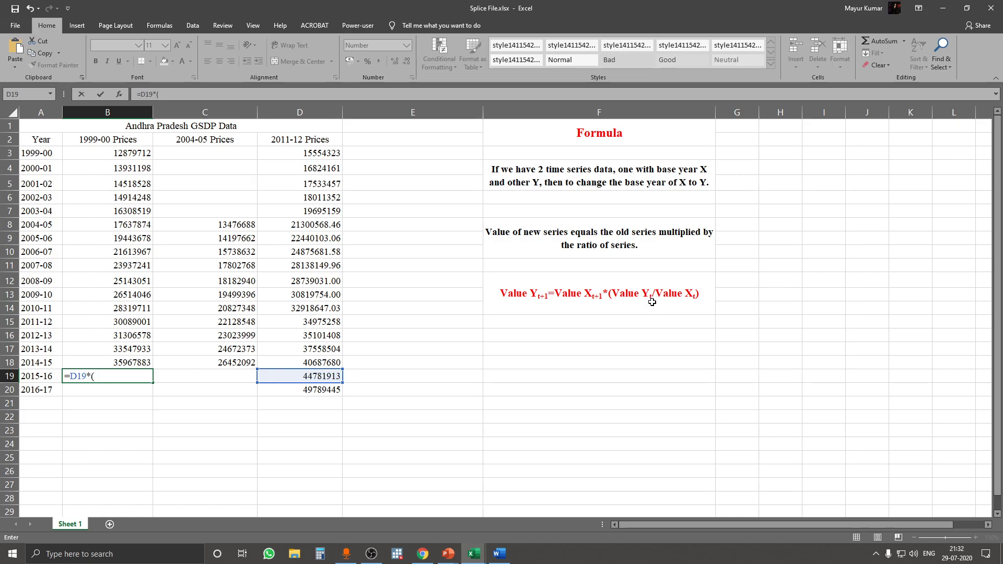
pyautogui.write('(')
pyautogui.click(128, 363)
pyautogui.write('/')
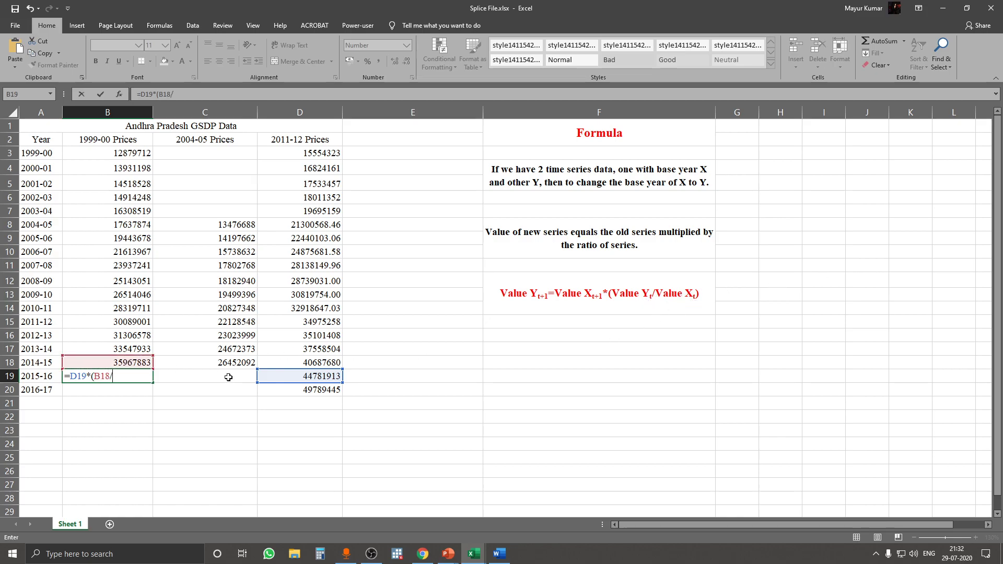
pyautogui.click(312, 362)
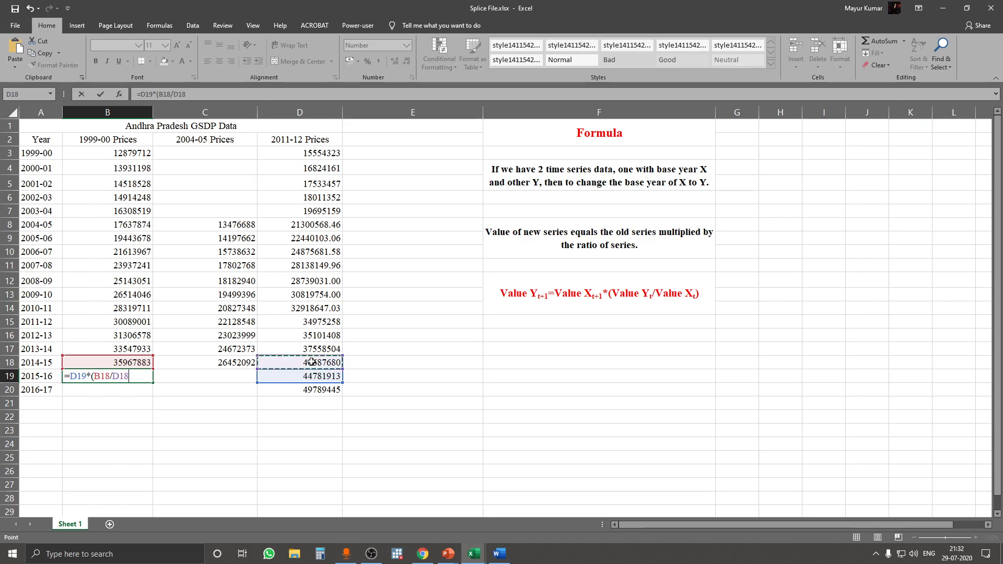
pyautogui.write(')')
pyautogui.press('Return')
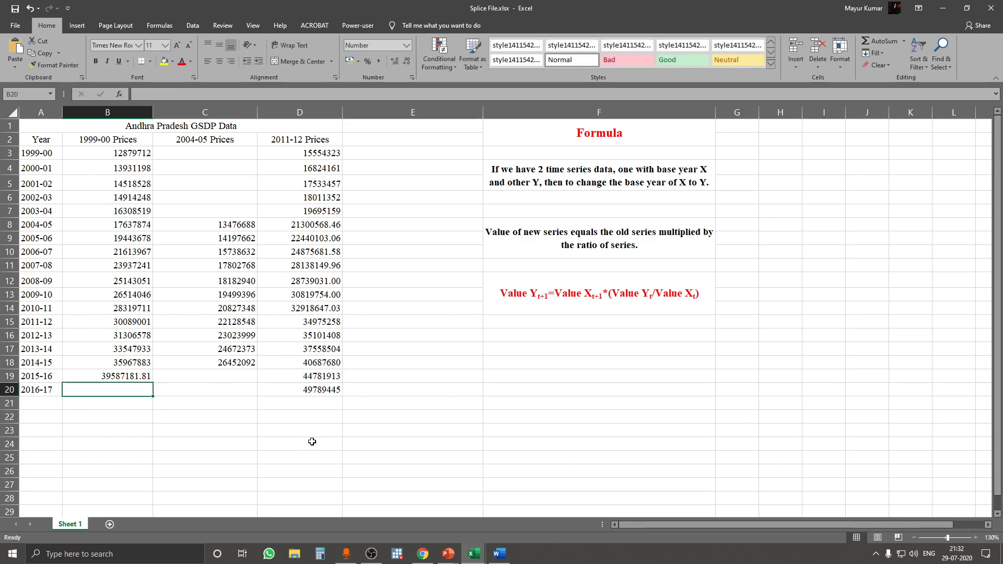
pyautogui.click(86, 372)
pyautogui.moveTo(152, 382); pyautogui.dragTo(153, 397)
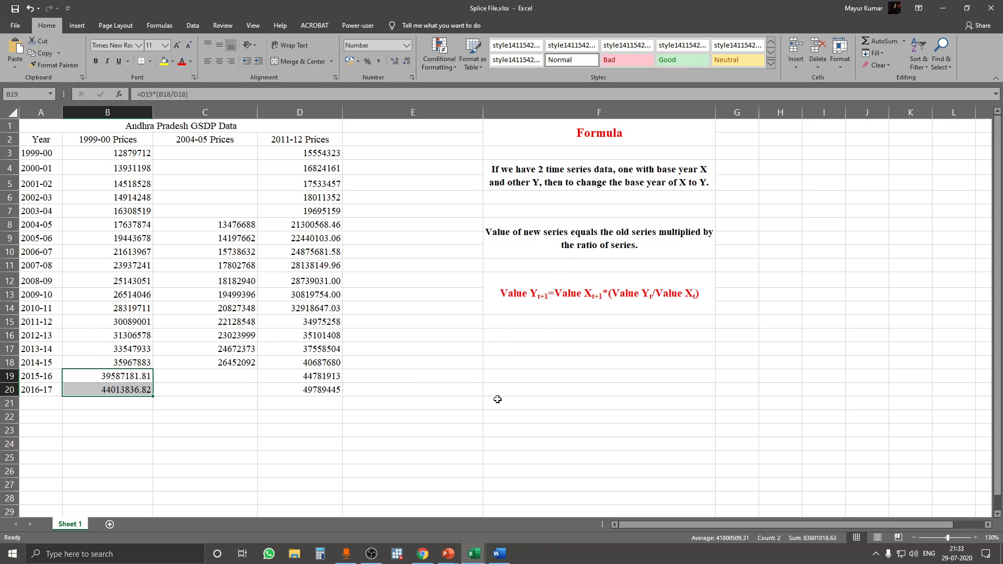
# Switch to the PowerPoint slide show and advance to the thank-you slide.
pyautogui.moveTo(448, 553)
pyautogui.click(460, 526)
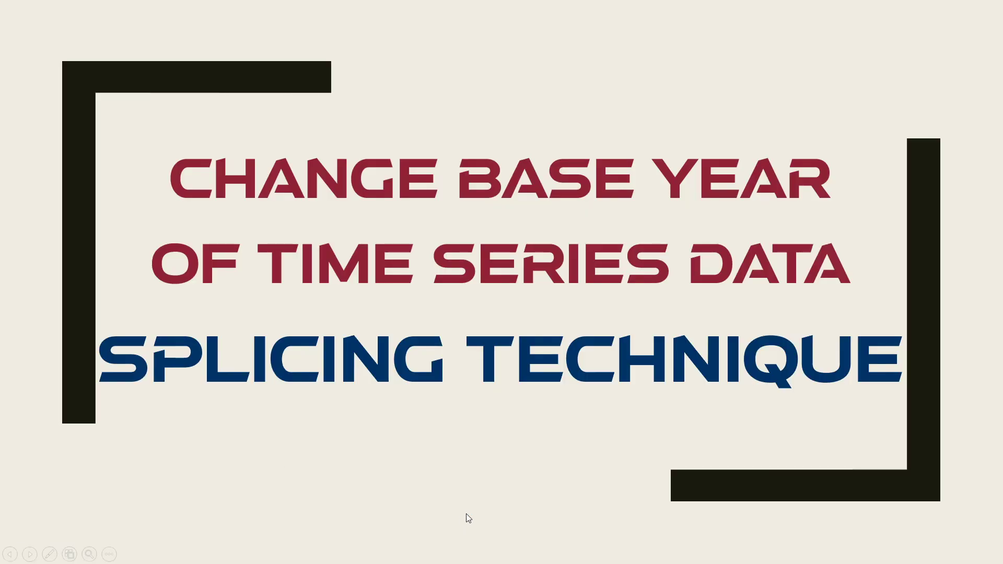
pyautogui.click(619, 399)
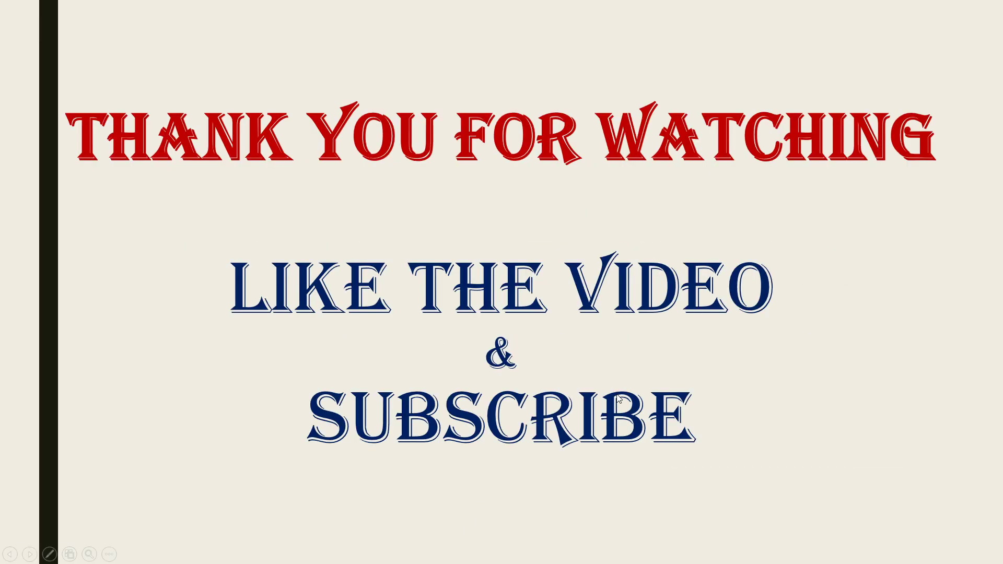